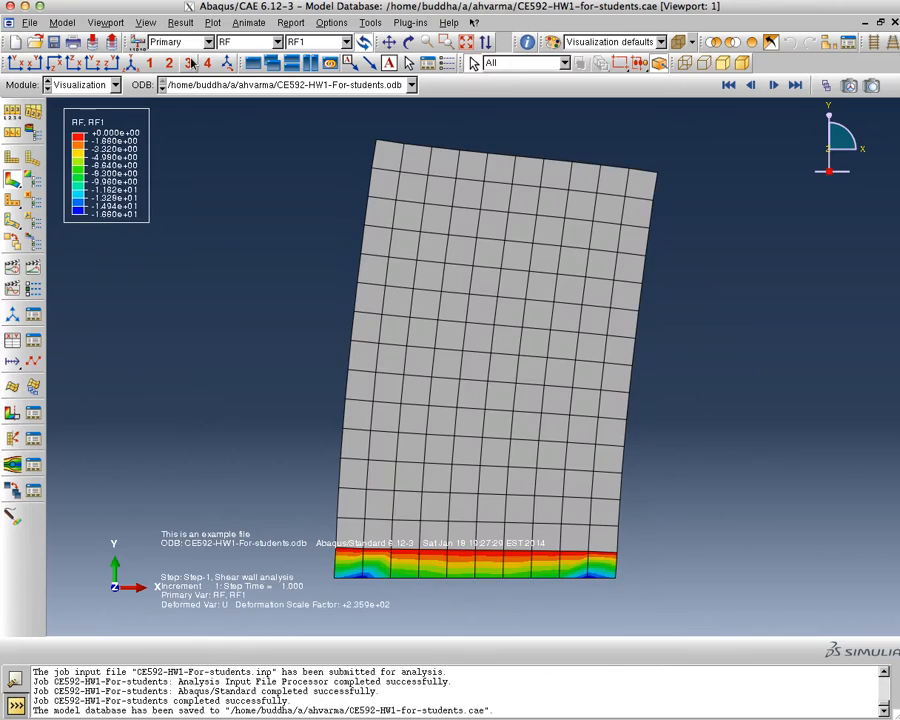
# Step: Contour the stress output S on the deformed wall, showing component S11 and then S22
pyautogui.click(277, 43)
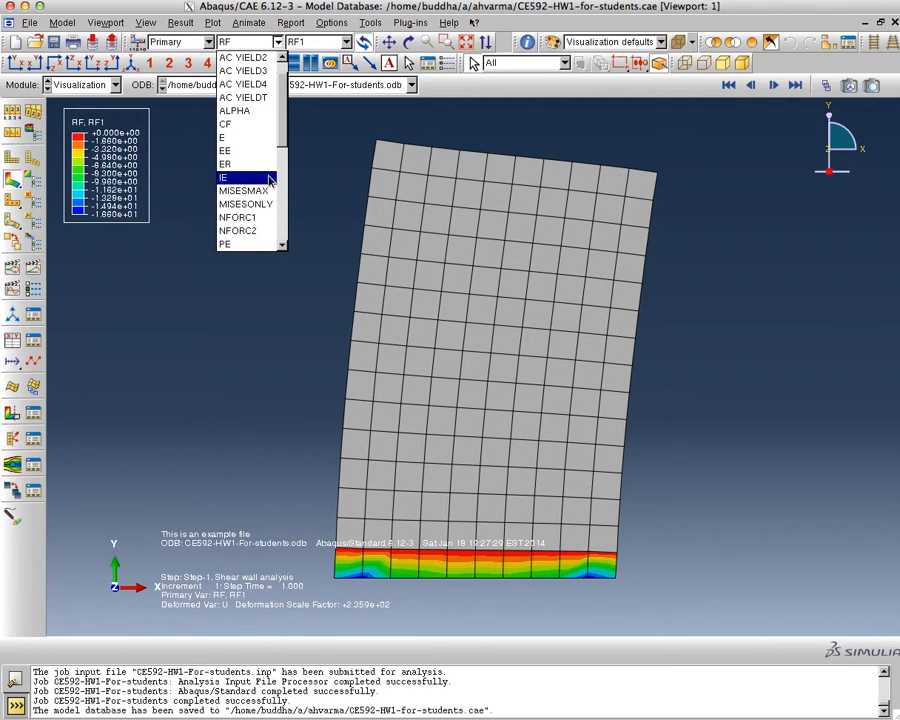
pyautogui.moveTo(281, 152); pyautogui.dragTo(275, 201)
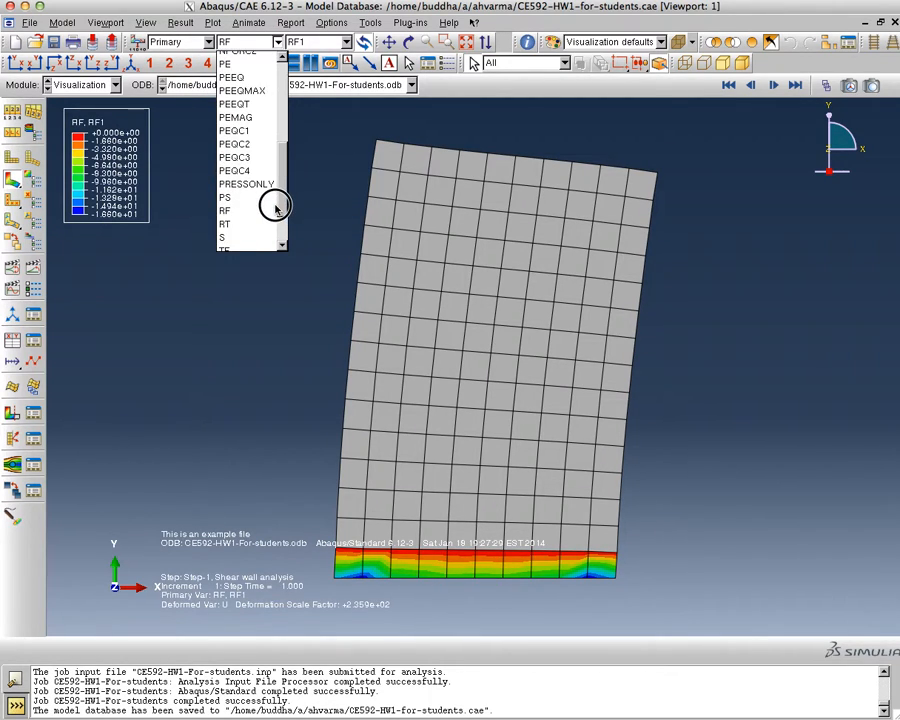
pyautogui.click(290, 236)
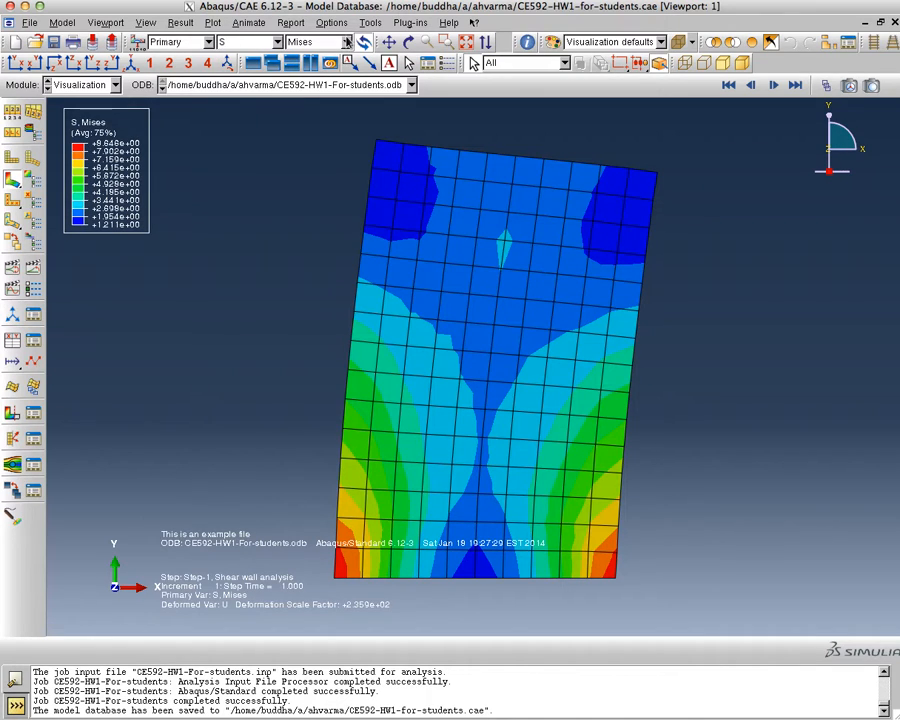
pyautogui.click(345, 42)
pyautogui.click(322, 225)
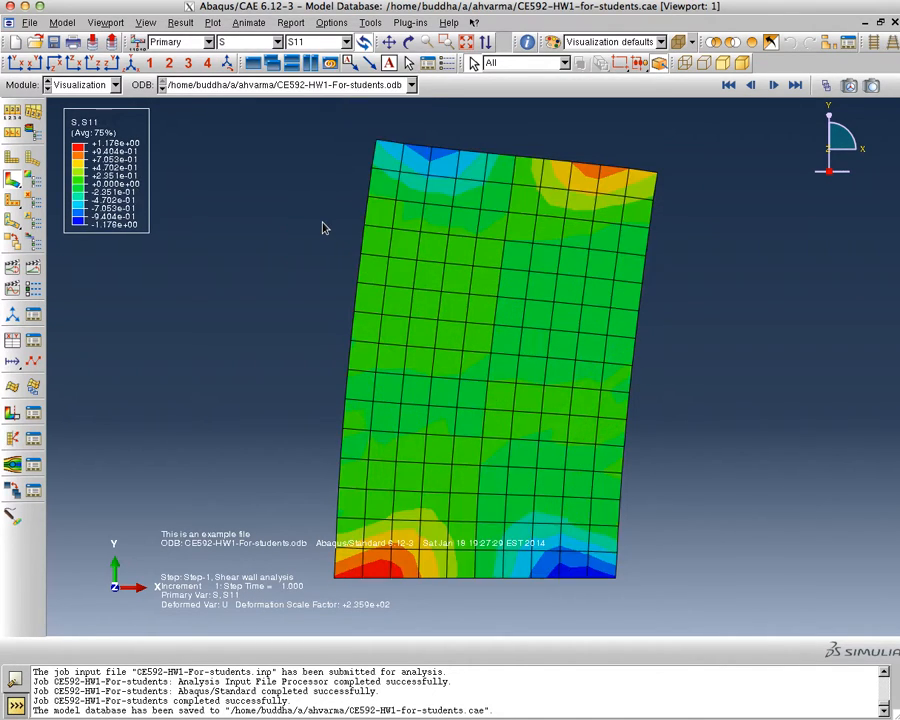
pyautogui.click(347, 43)
pyautogui.click(323, 231)
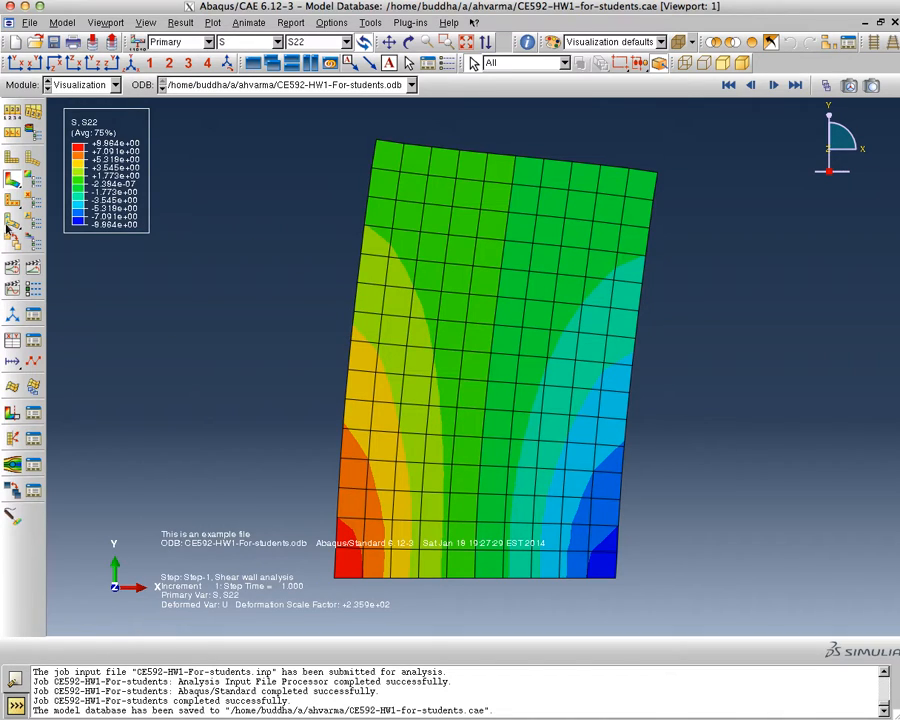
# Step: Switch to a symbol plot of displacement U, showing component U2 and then the resultant vectors
pyautogui.click(8, 204)
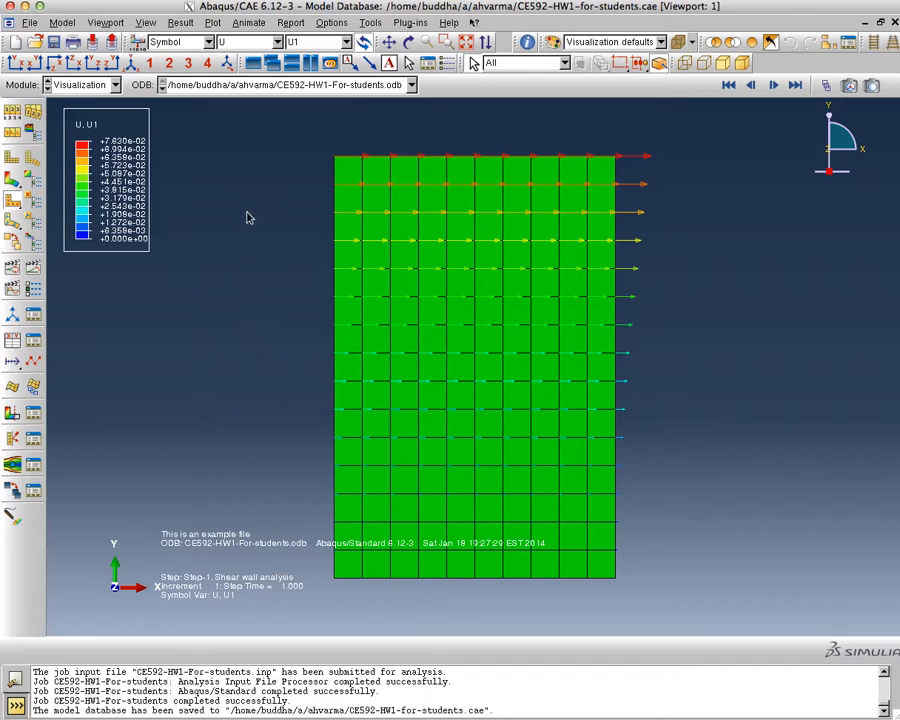
pyautogui.click(208, 42)
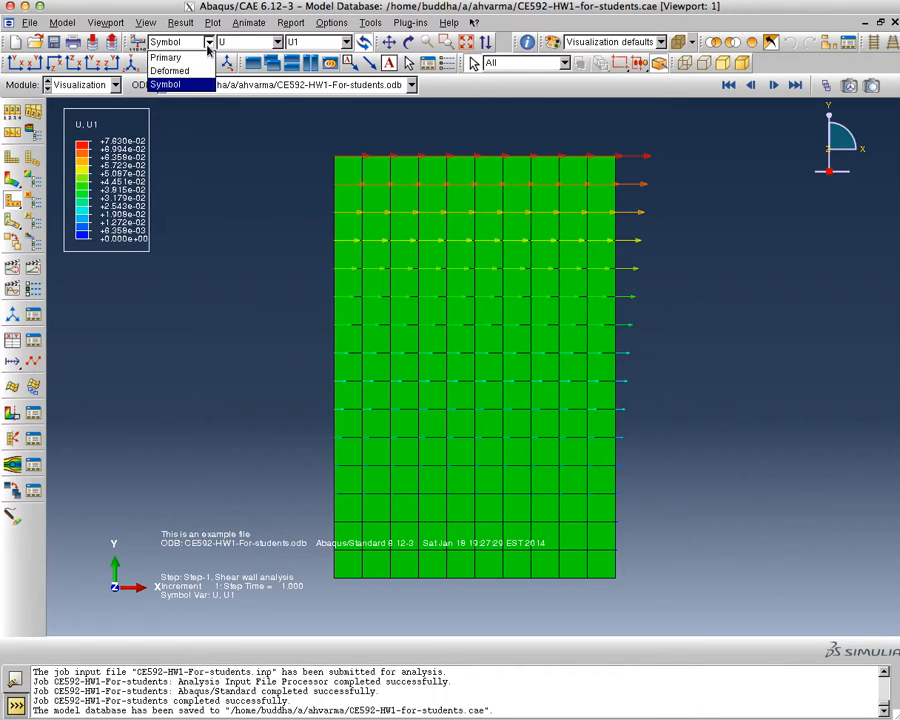
pyautogui.click(208, 42)
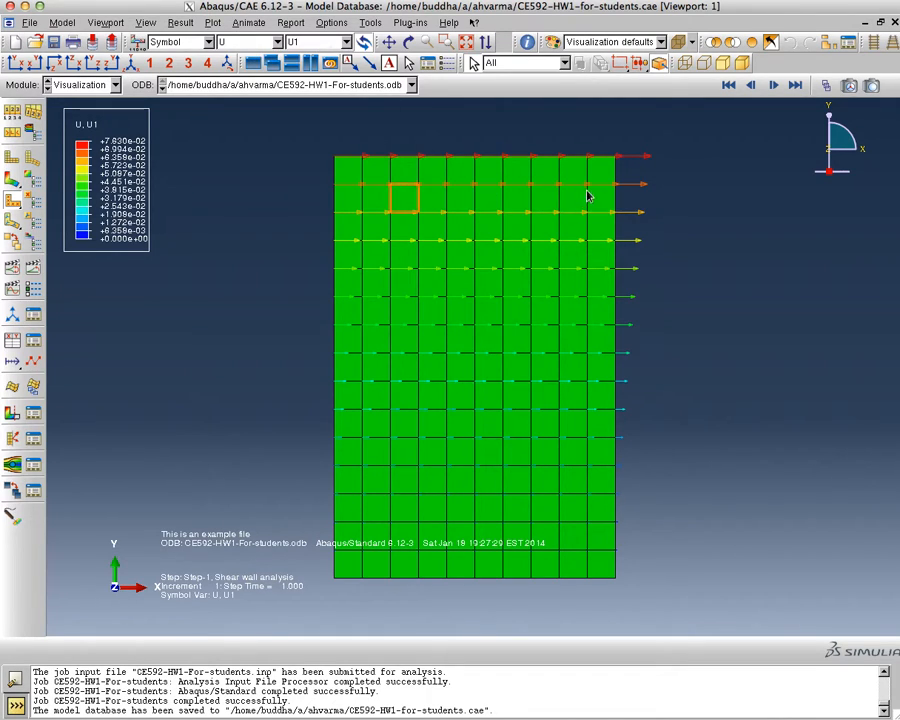
pyautogui.click(346, 42)
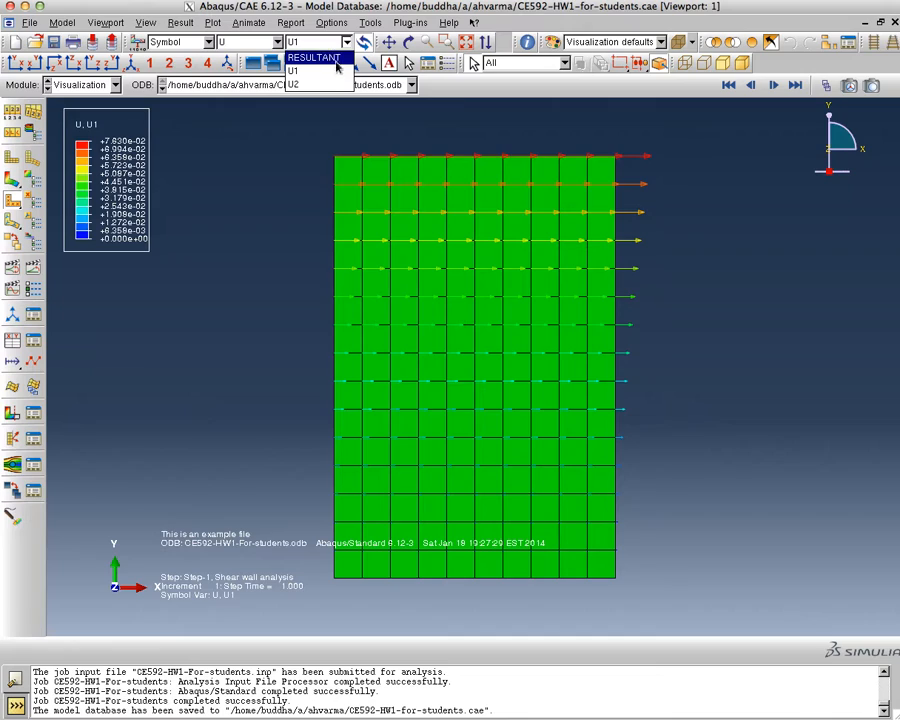
pyautogui.click(310, 84)
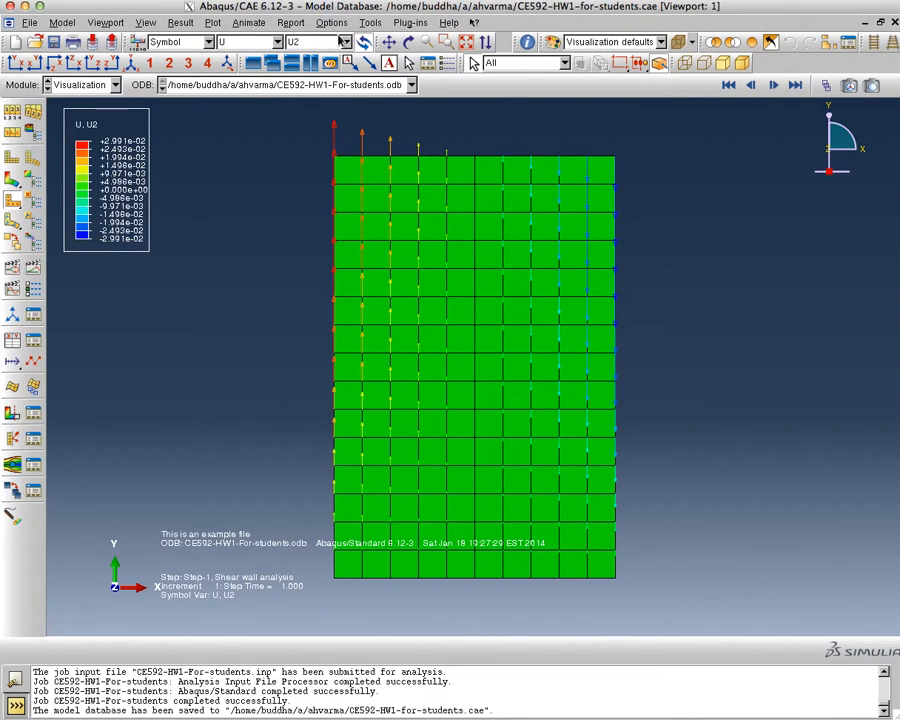
pyautogui.click(344, 42)
pyautogui.click(333, 58)
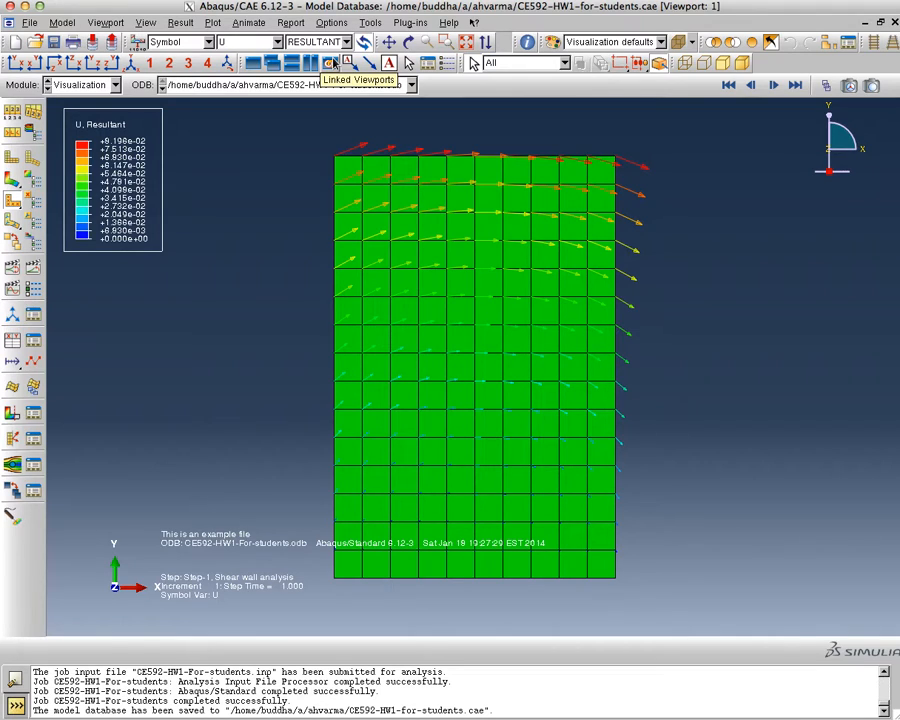
# Step: Change the symbol plot variable to stress S with component S11
pyautogui.click(278, 42)
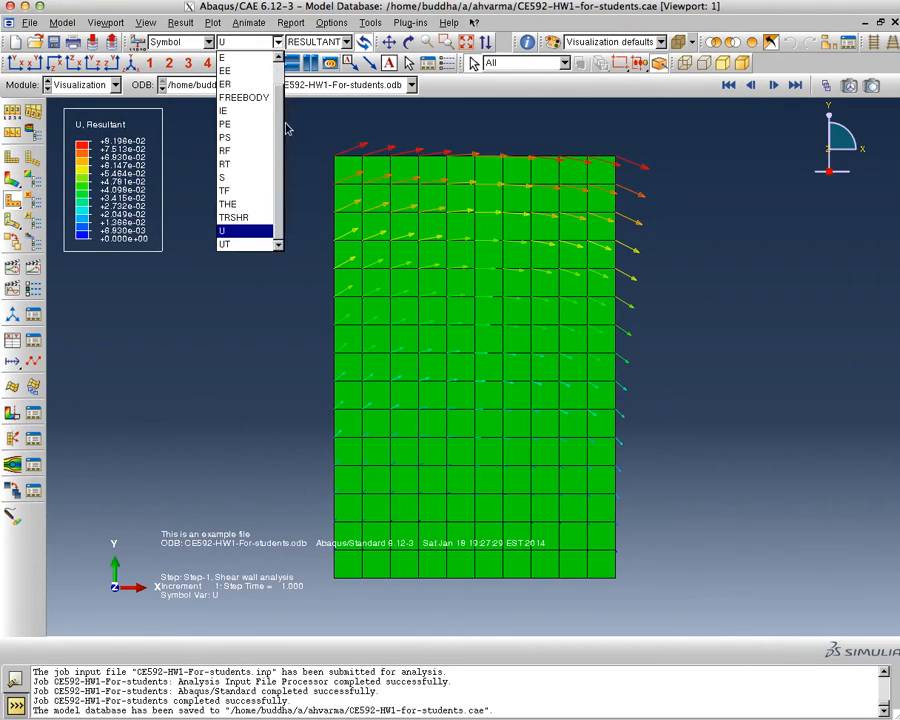
pyautogui.click(225, 177)
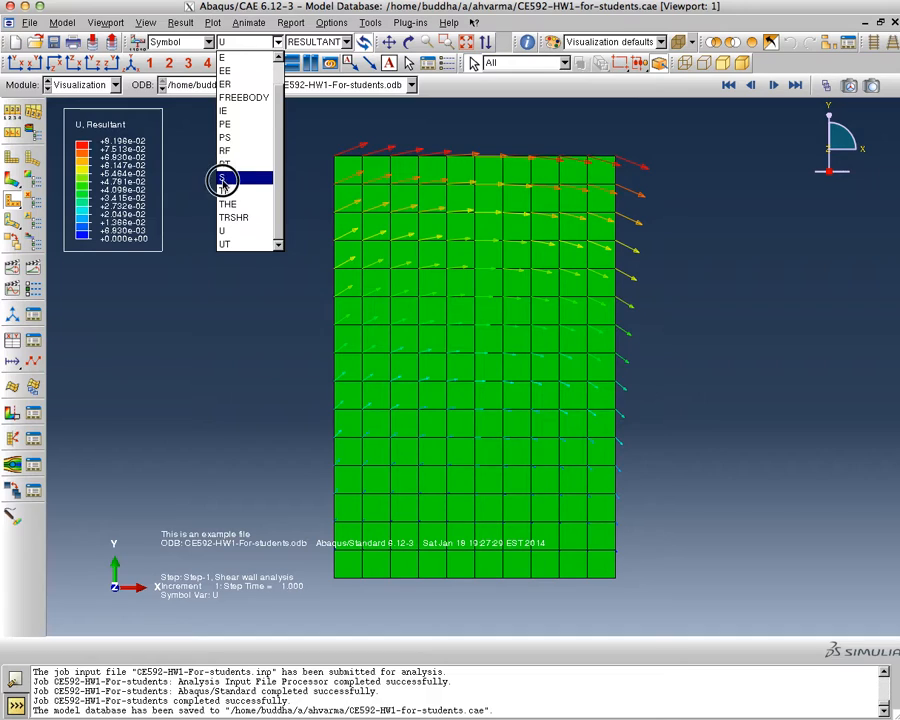
pyautogui.click(348, 42)
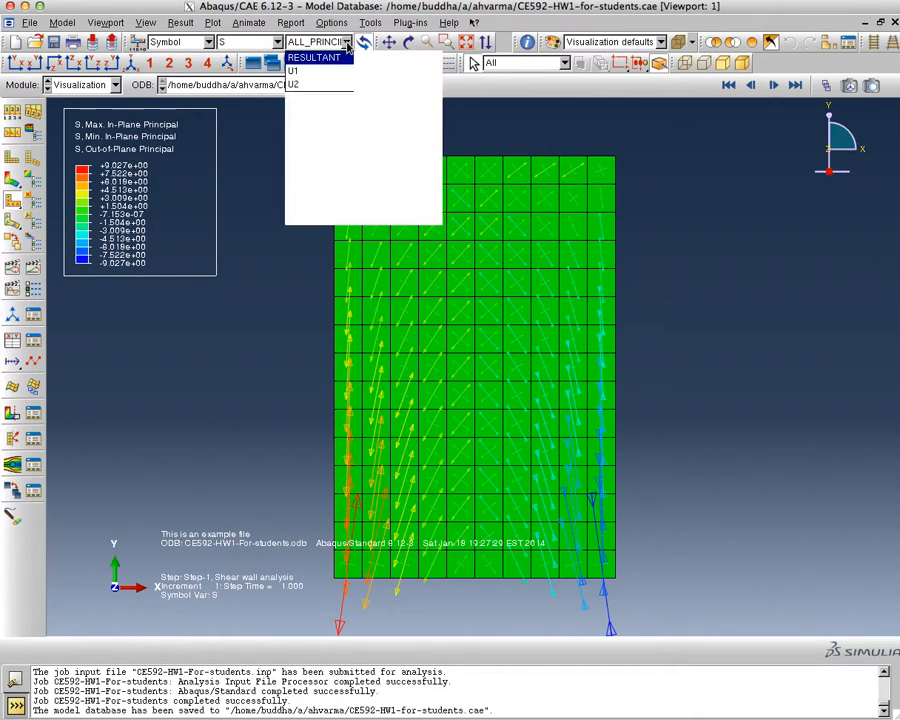
pyautogui.click(311, 191)
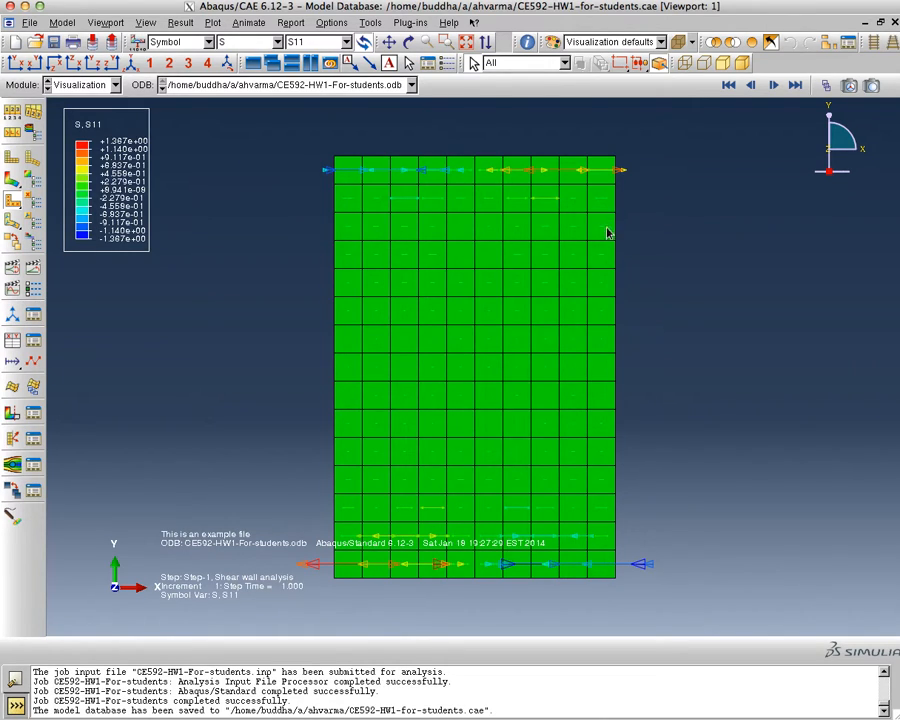
# Step: Compare the S11 symbol plot in wireframe, filled, hidden-line and shaded render styles
pyautogui.click(684, 66)
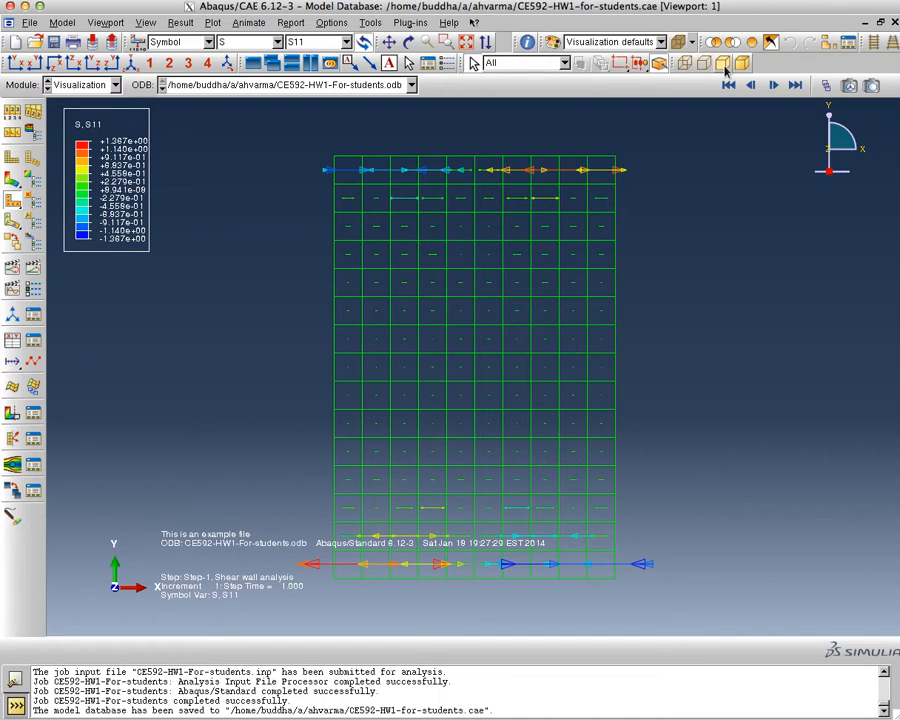
pyautogui.click(723, 64)
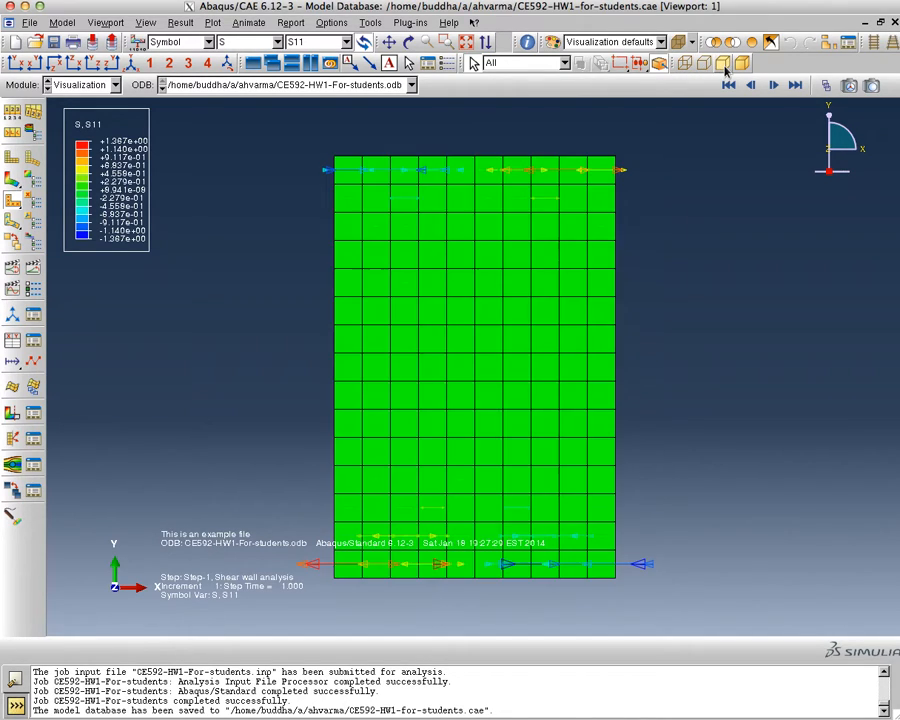
pyautogui.click(705, 65)
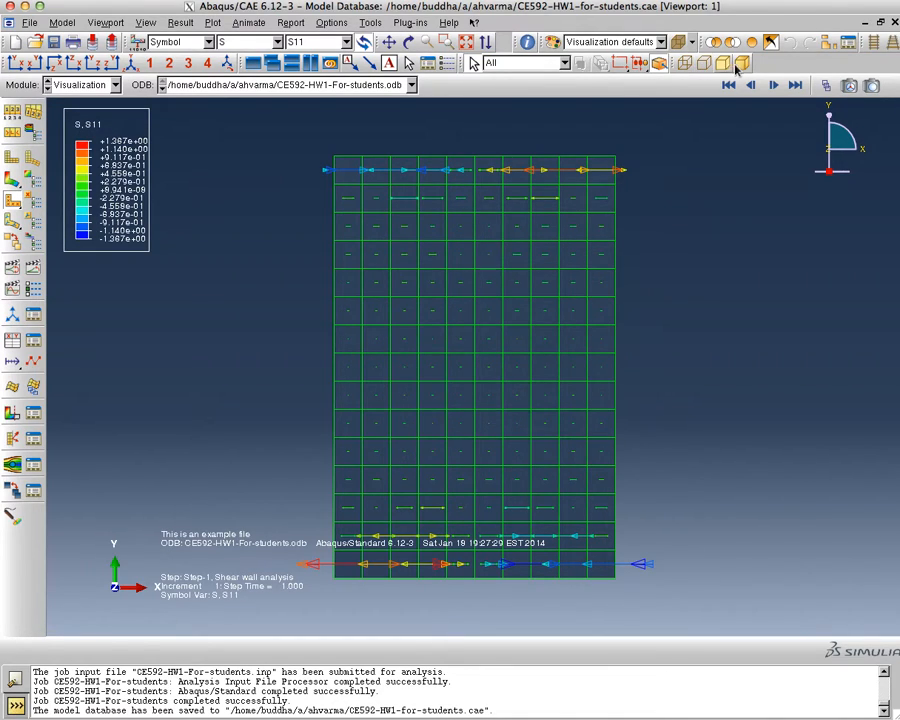
pyautogui.click(741, 64)
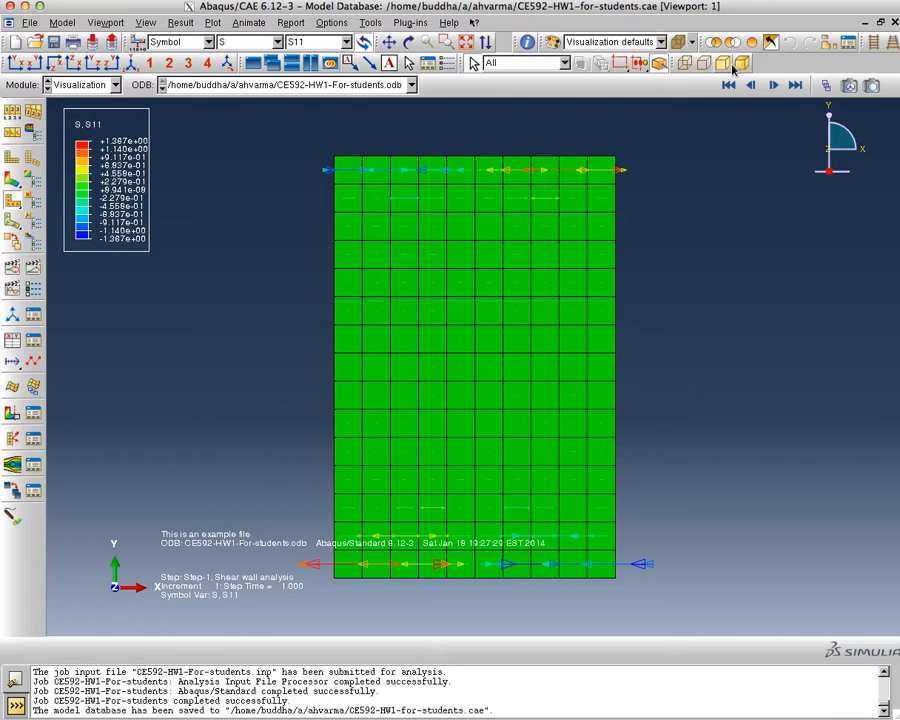
# Step: Plot the stress symbols for component S22, followed by Max. In-Plane Principal
pyautogui.click(347, 42)
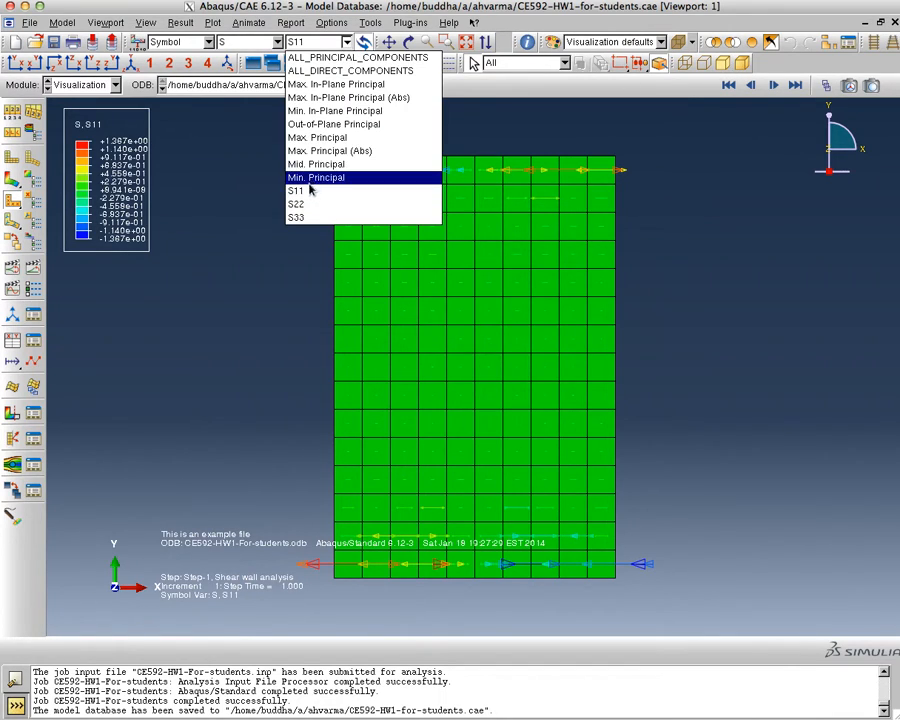
pyautogui.click(299, 204)
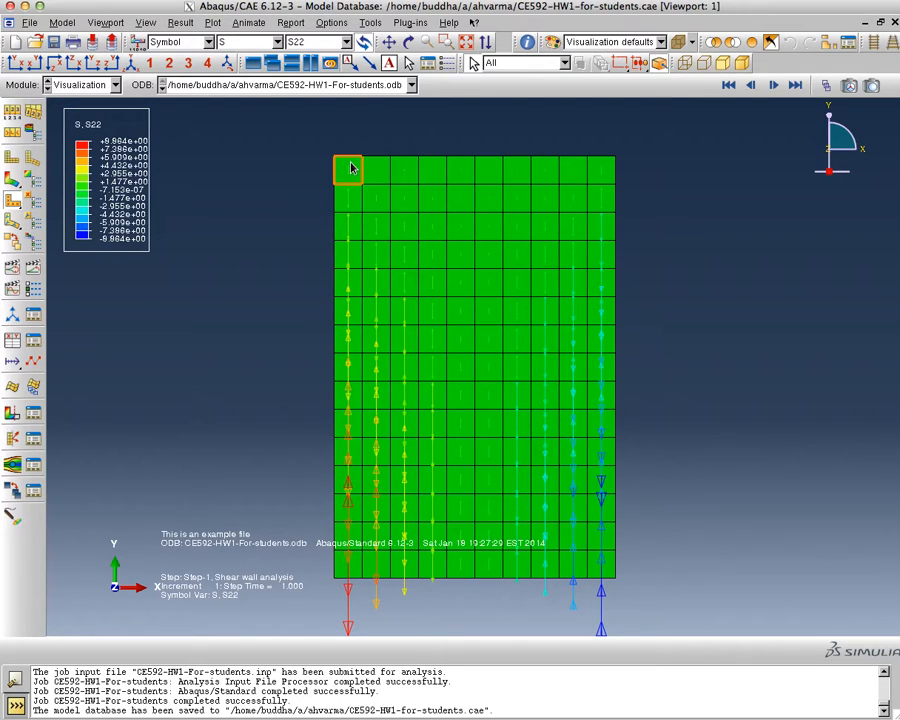
pyautogui.click(346, 41)
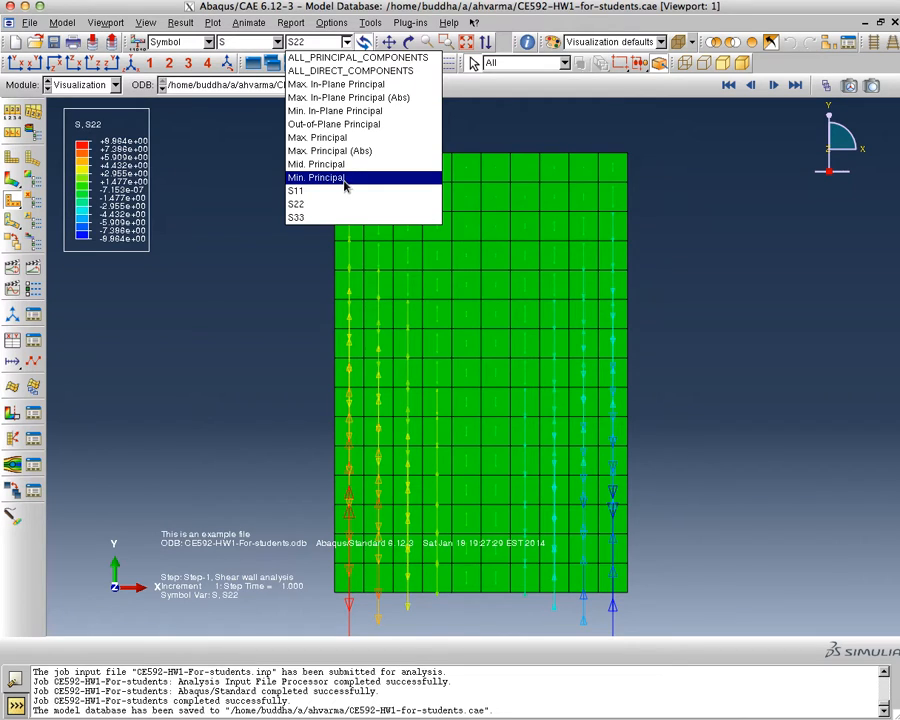
pyautogui.click(357, 84)
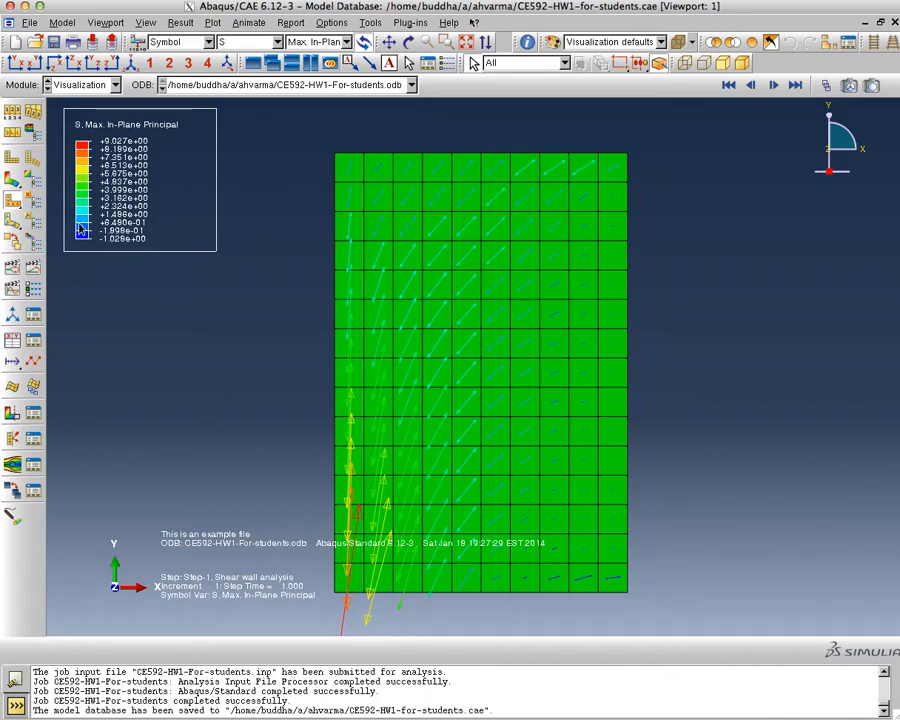
# Step: Plot the stress symbols for Min. In-Plane Principal, followed by ALL_PRINCIPAL_COMPONENTS
pyautogui.click(347, 42)
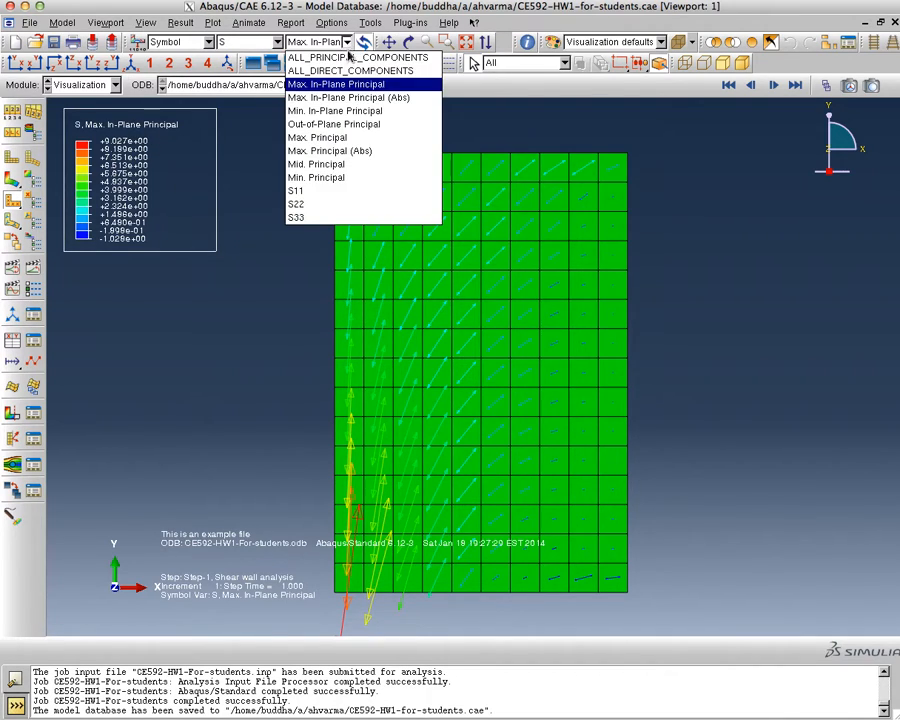
pyautogui.click(344, 111)
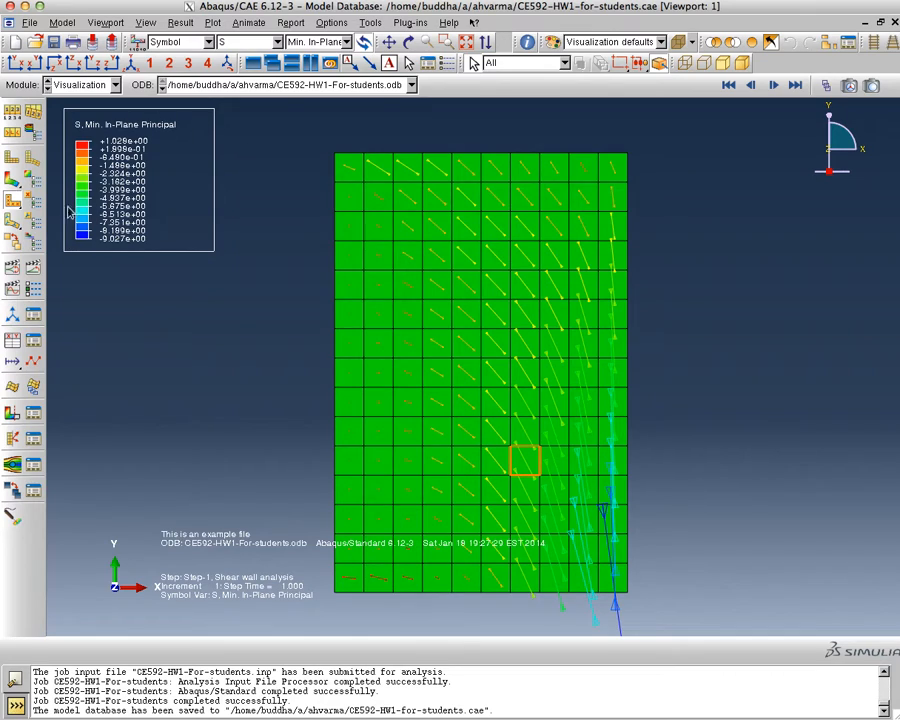
pyautogui.click(347, 42)
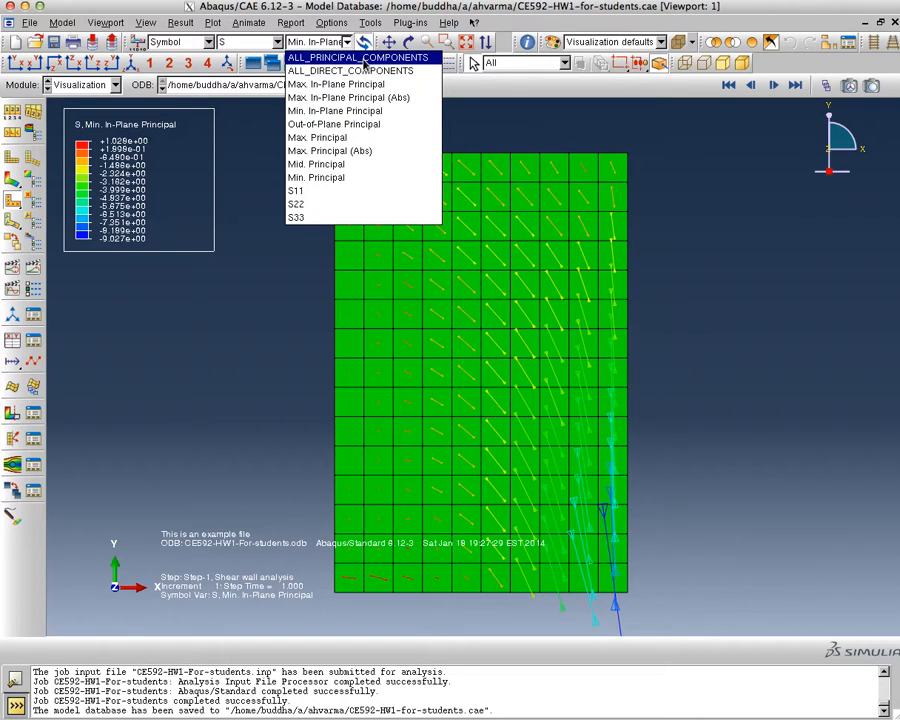
pyautogui.click(330, 57)
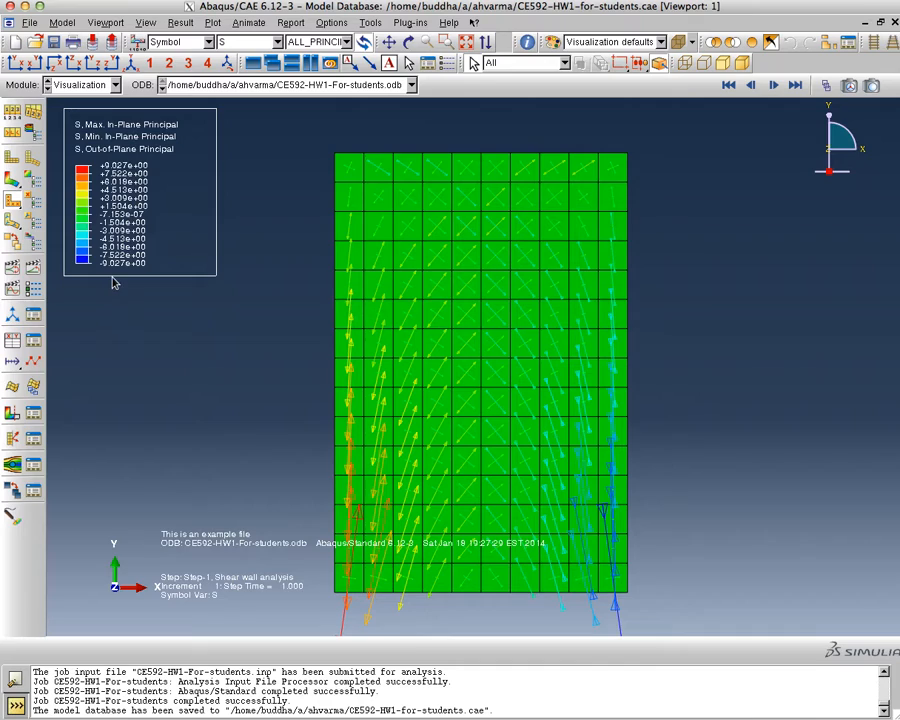
# Step: Open the viewport annotation options
pyautogui.click(146, 23)
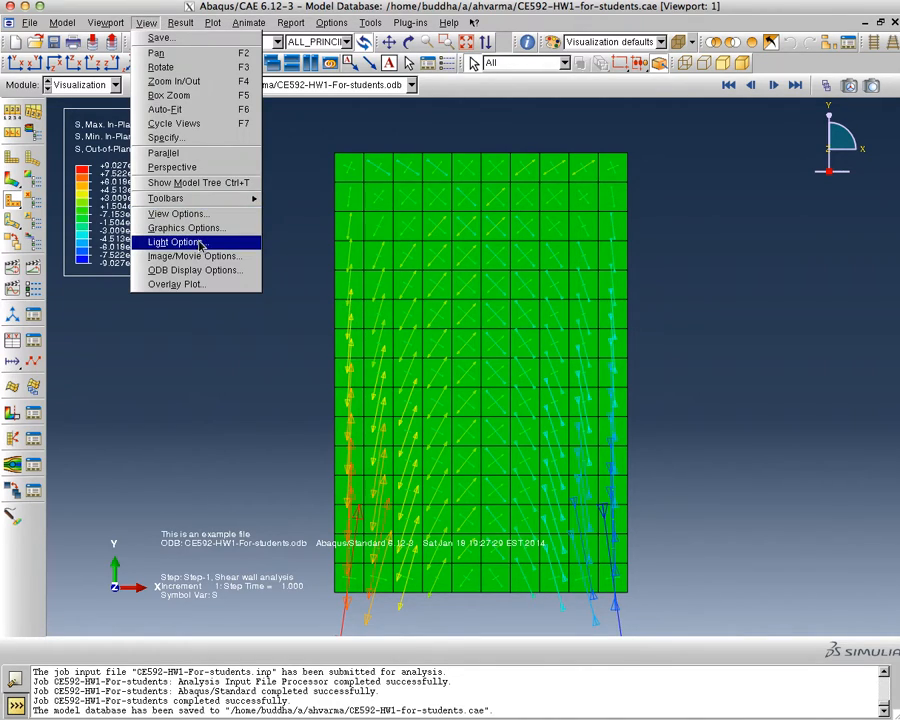
pyautogui.click(115, 26)
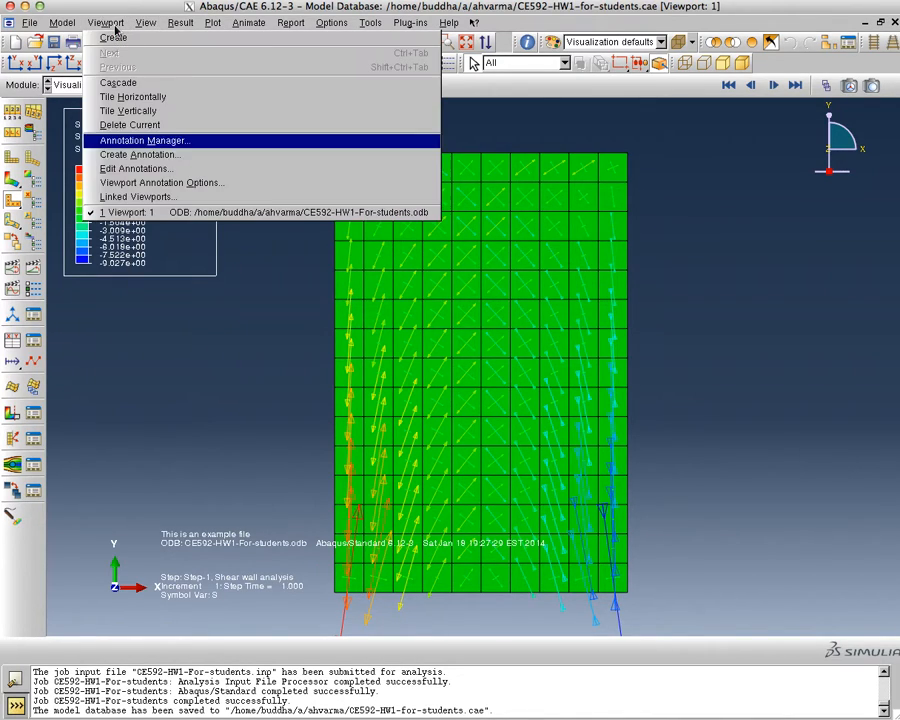
pyautogui.click(155, 183)
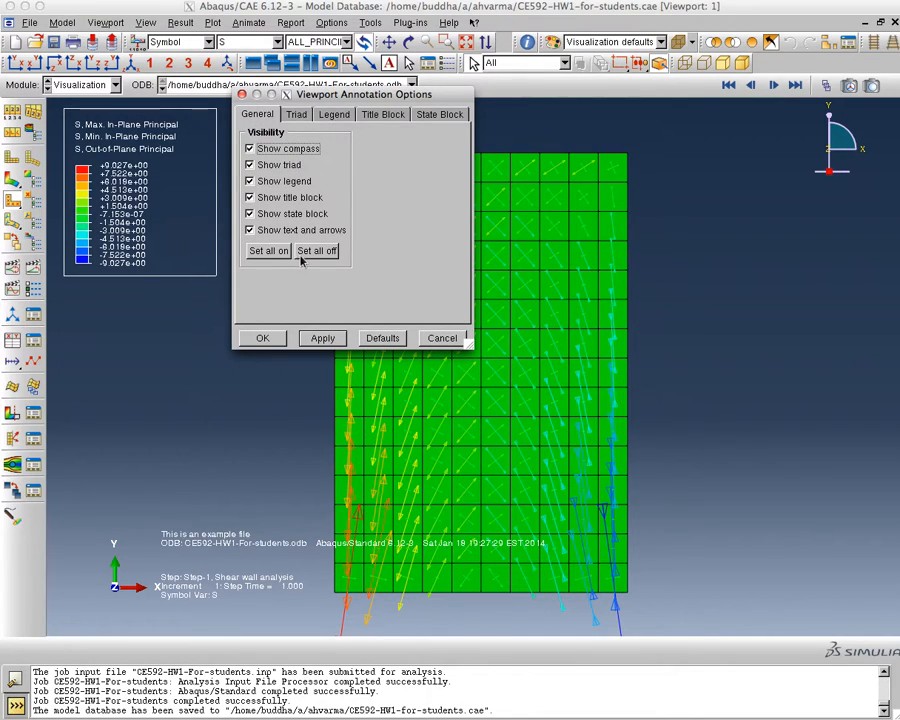
pyautogui.click(383, 114)
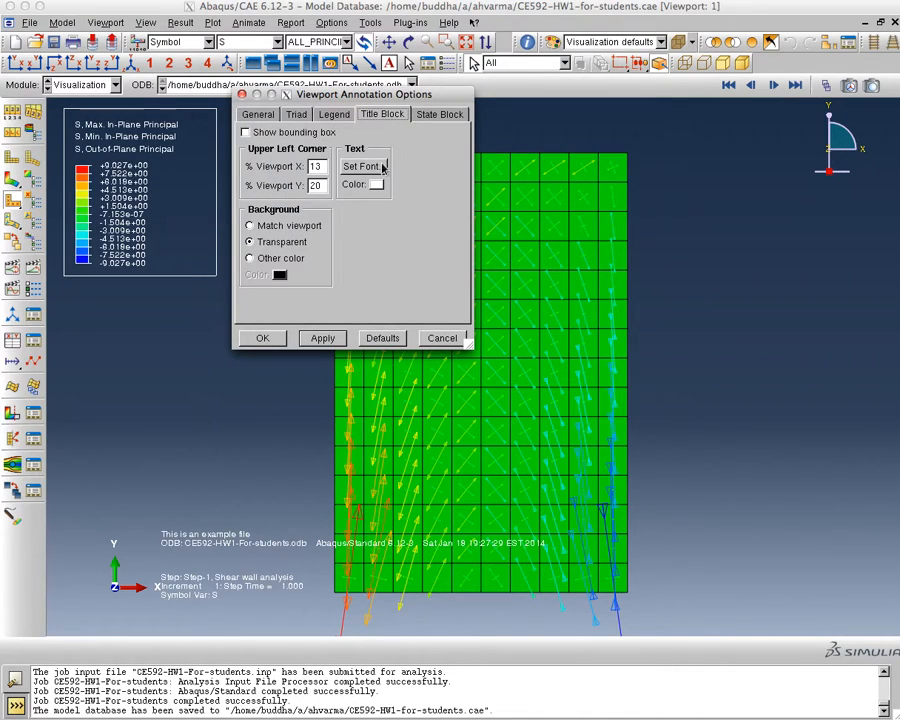
pyautogui.click(380, 167)
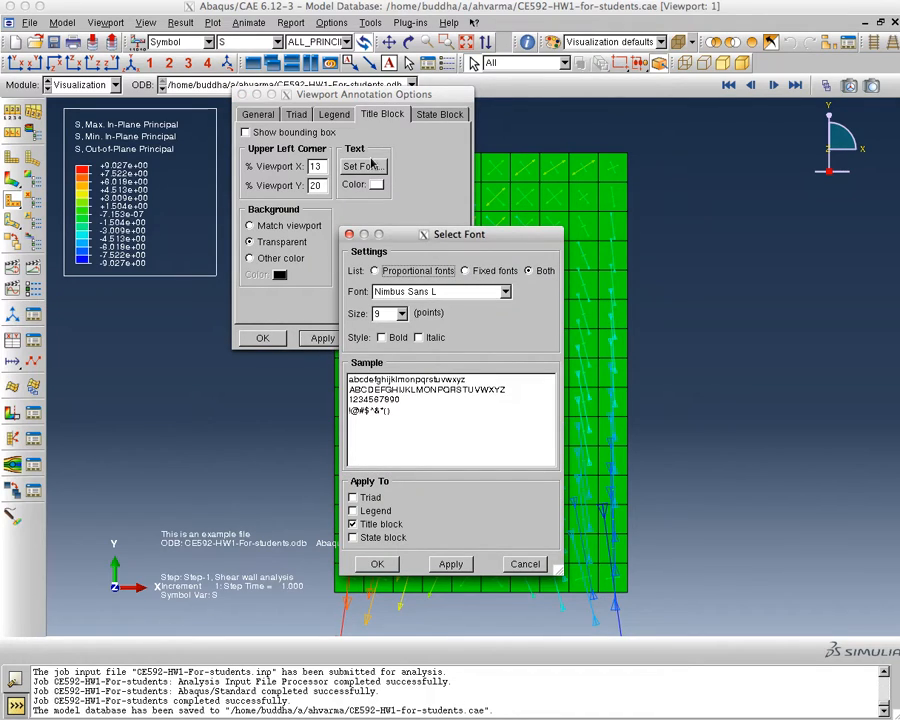
pyautogui.click(349, 234)
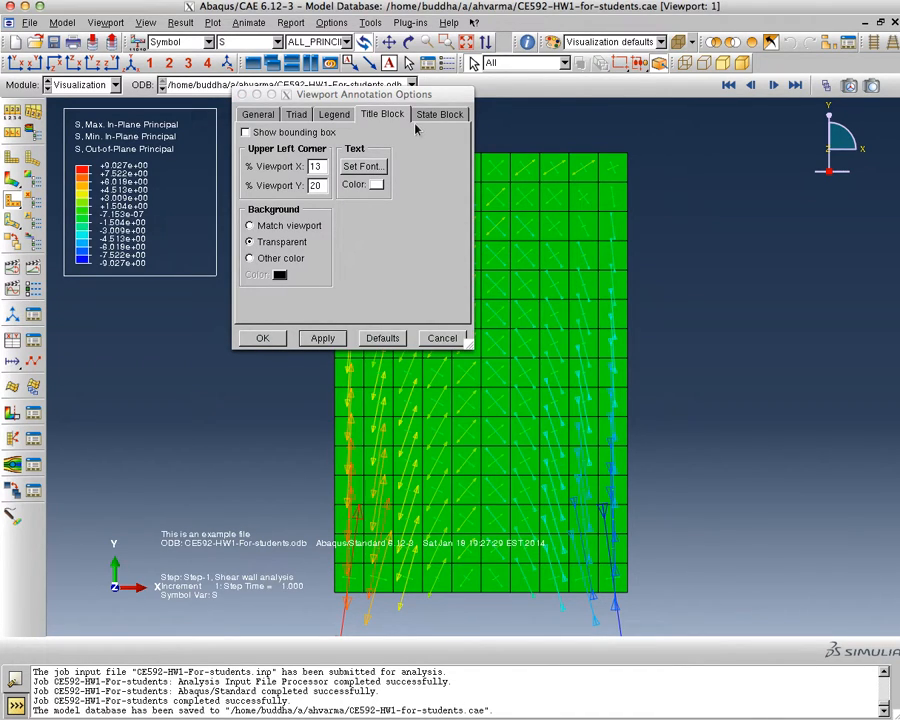
# Step: Set the legend's font size to 12 points, applying it to the legend only
pyautogui.click(332, 116)
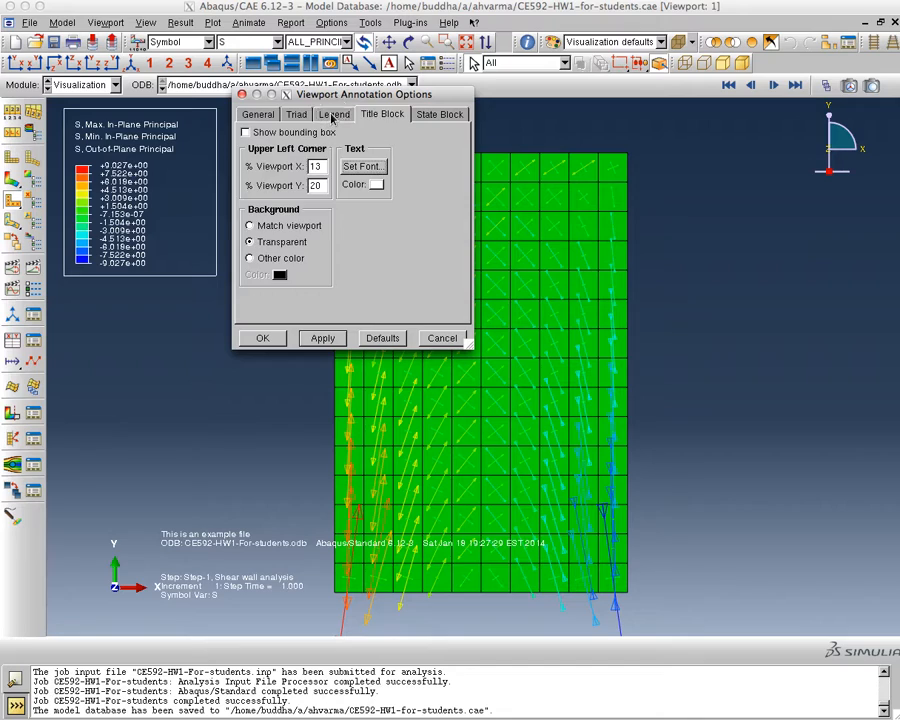
pyautogui.click(402, 199)
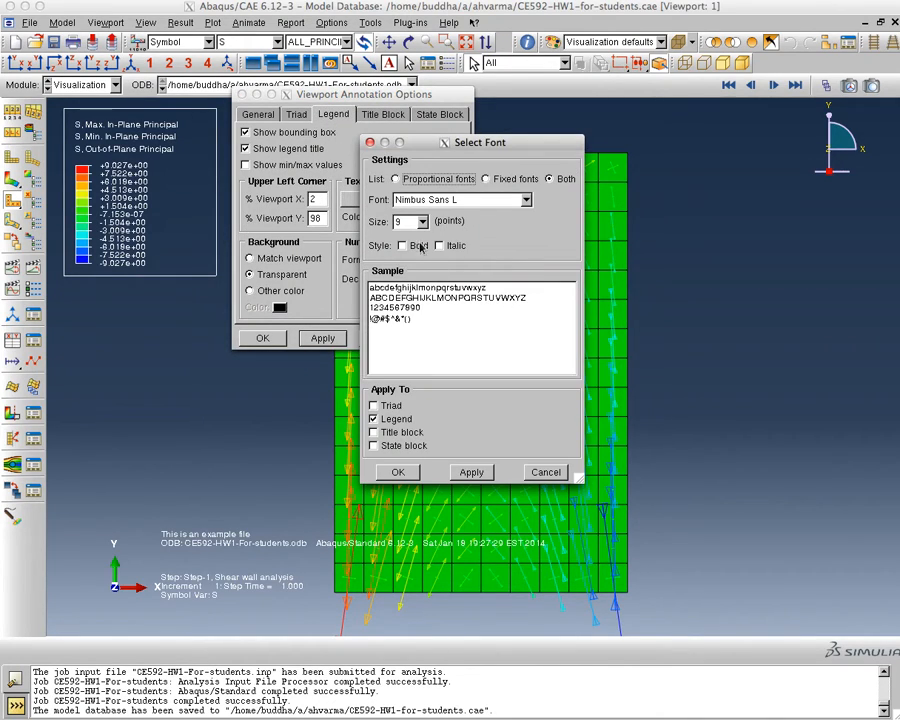
pyautogui.click(422, 222)
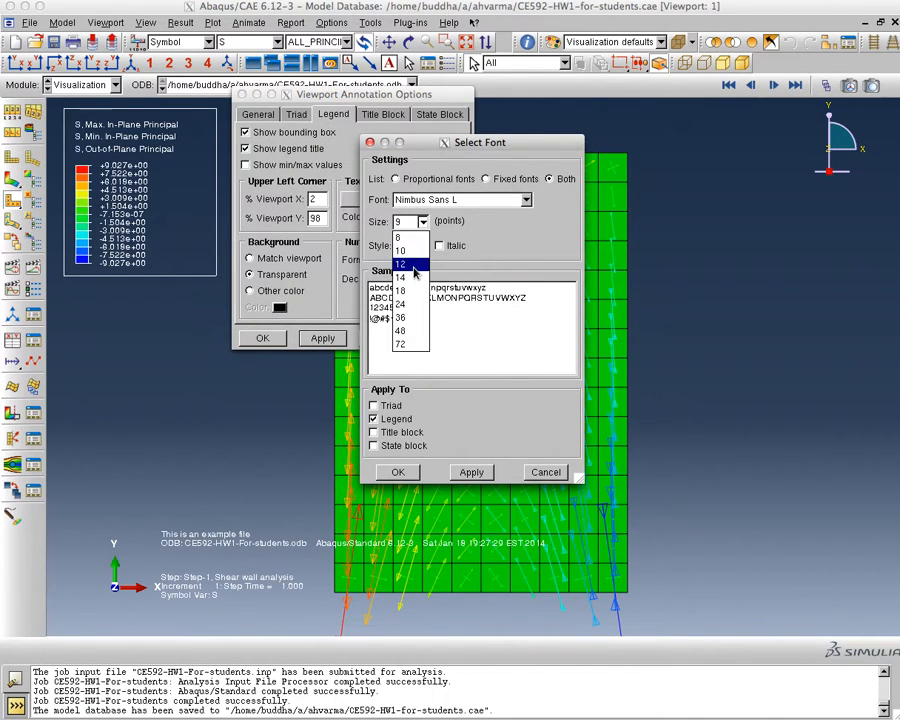
pyautogui.click(412, 267)
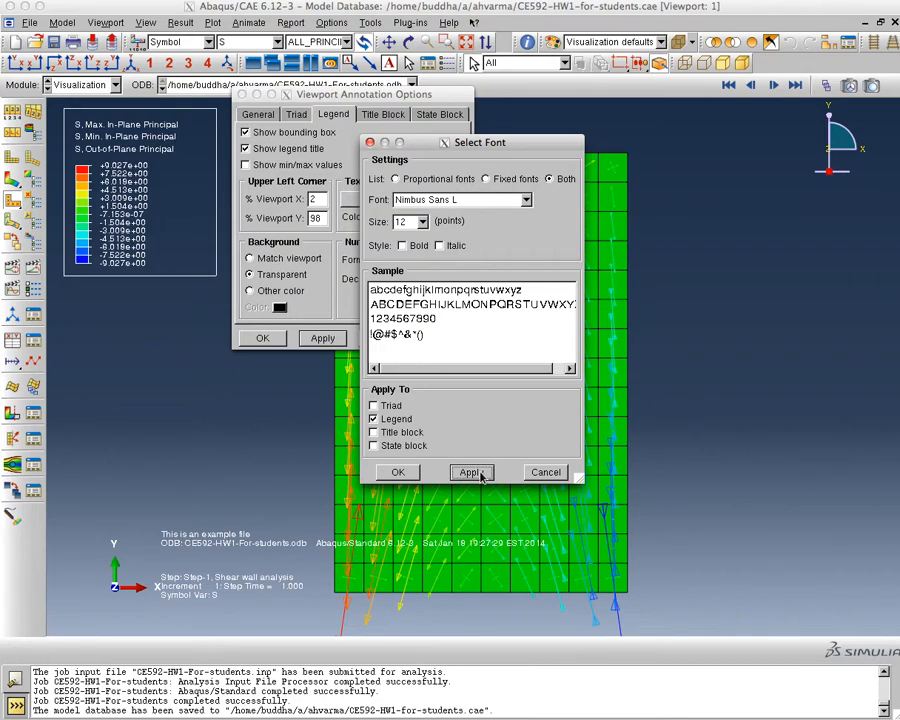
pyautogui.click(476, 472)
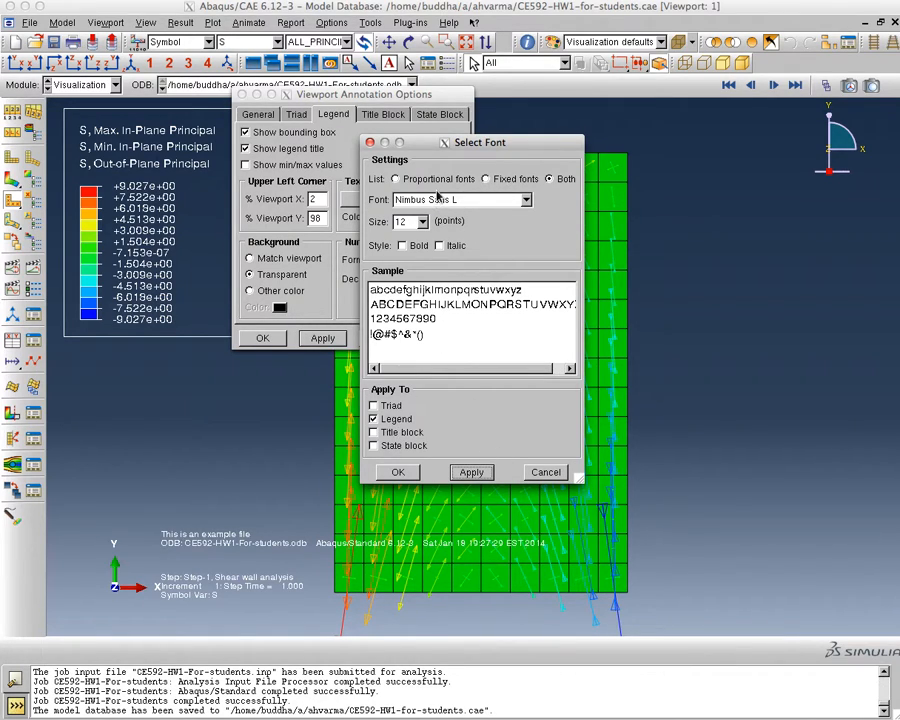
pyautogui.click(398, 472)
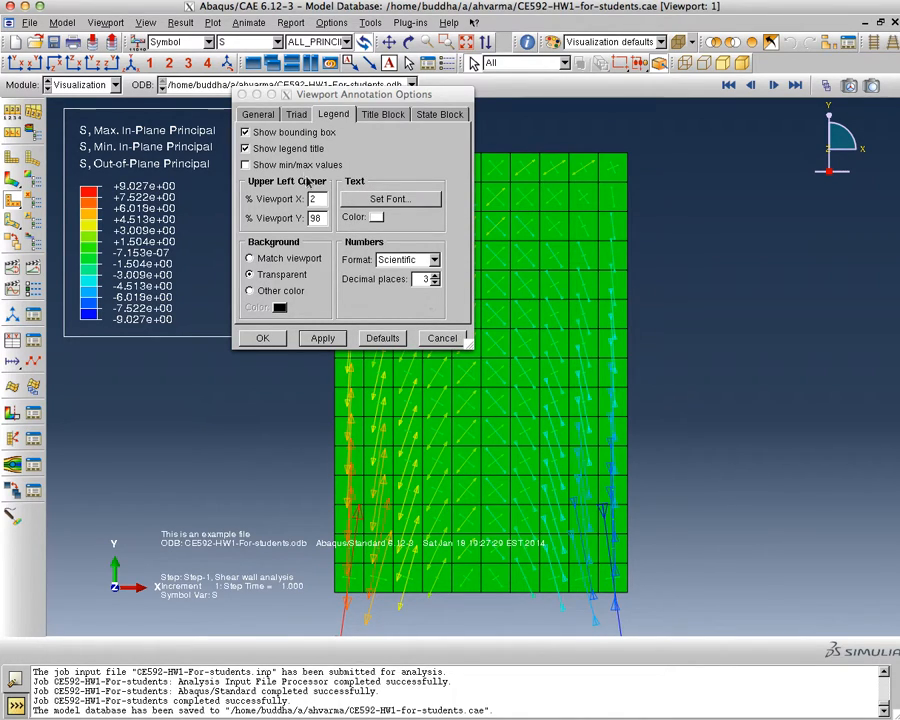
# Step: Hide the bounding box around the legend and close the viewport annotation options
pyautogui.click(272, 135)
pyautogui.click(323, 339)
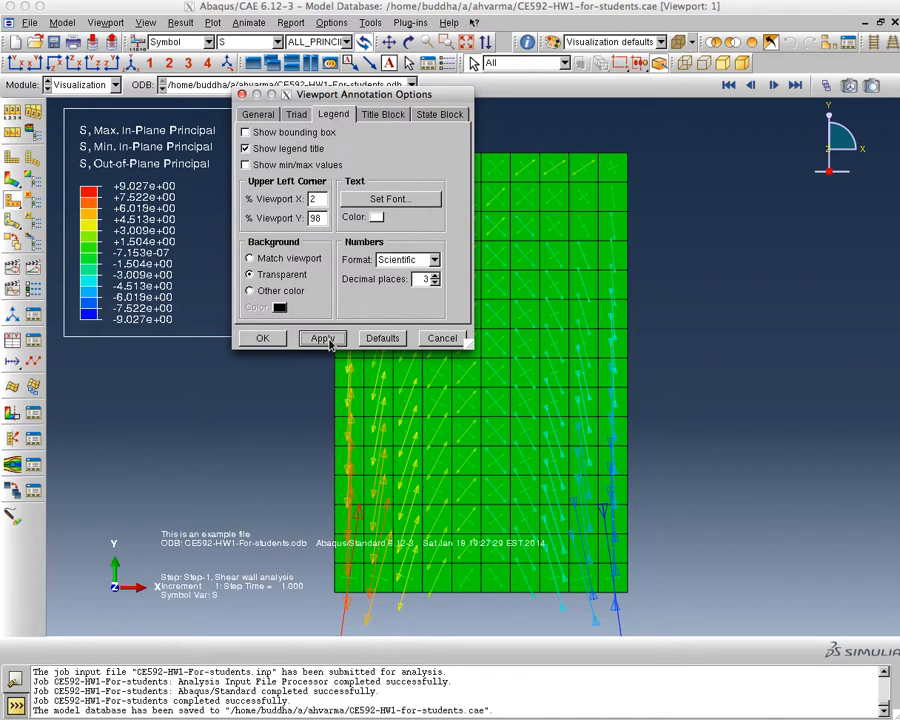
pyautogui.click(263, 339)
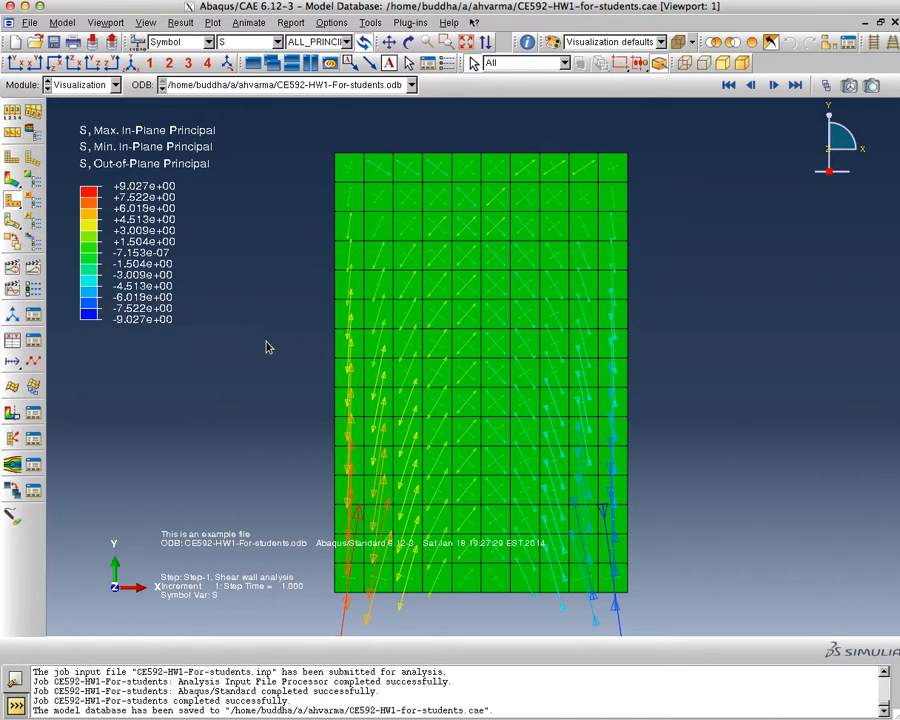
# Step: Pan and rotate the wall to examine the principal-stress symbols in 3D, and restore the front XY view
pyautogui.click(389, 42)
pyautogui.moveTo(432, 342); pyautogui.dragTo(416, 382)
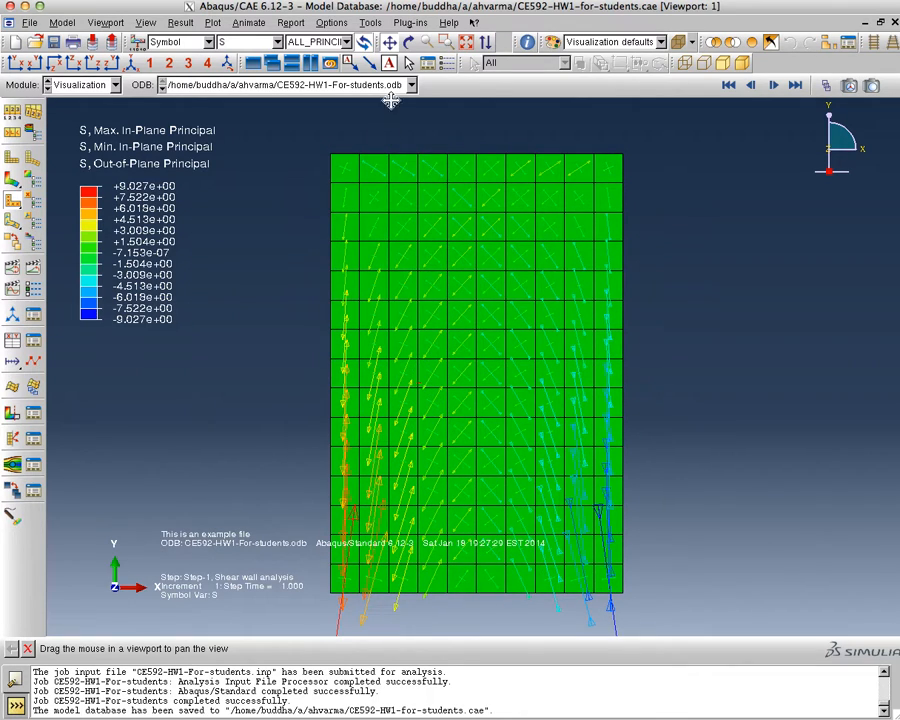
pyautogui.click(409, 42)
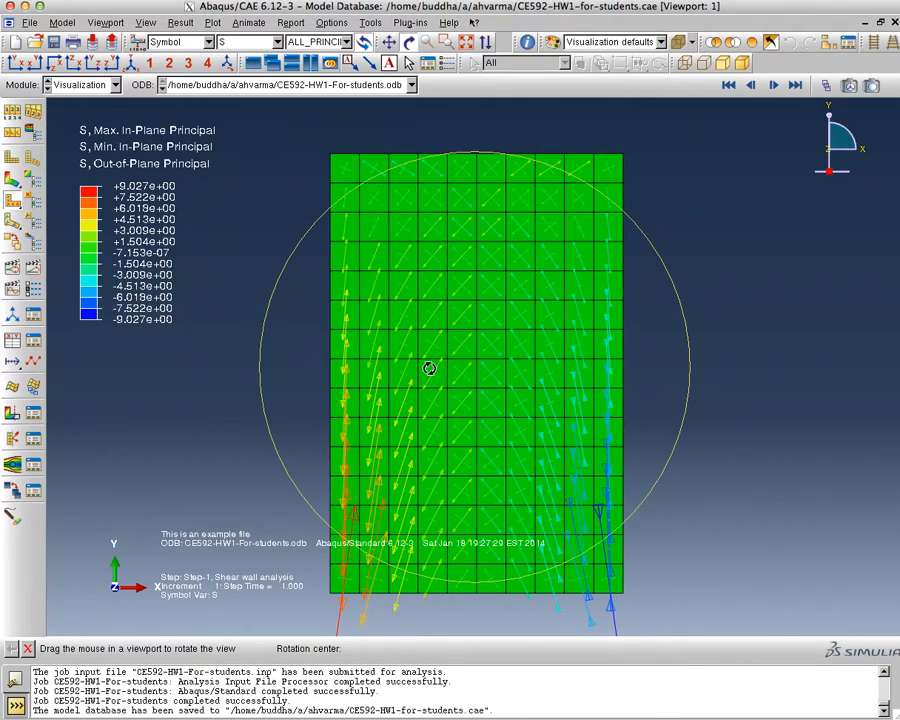
pyautogui.moveTo(595, 391); pyautogui.dragTo(675, 399)
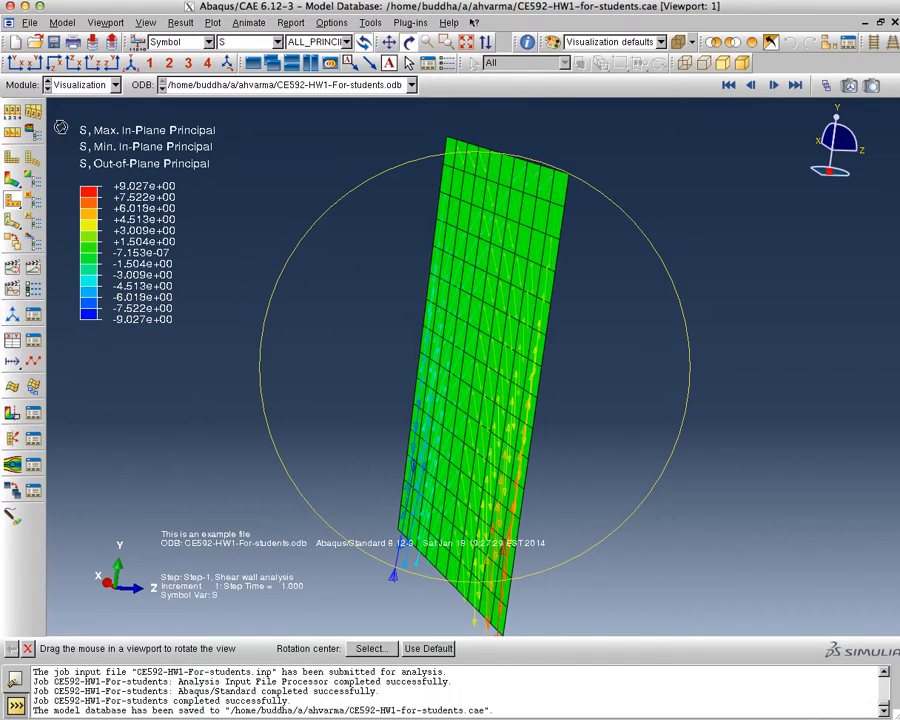
pyautogui.click(20, 65)
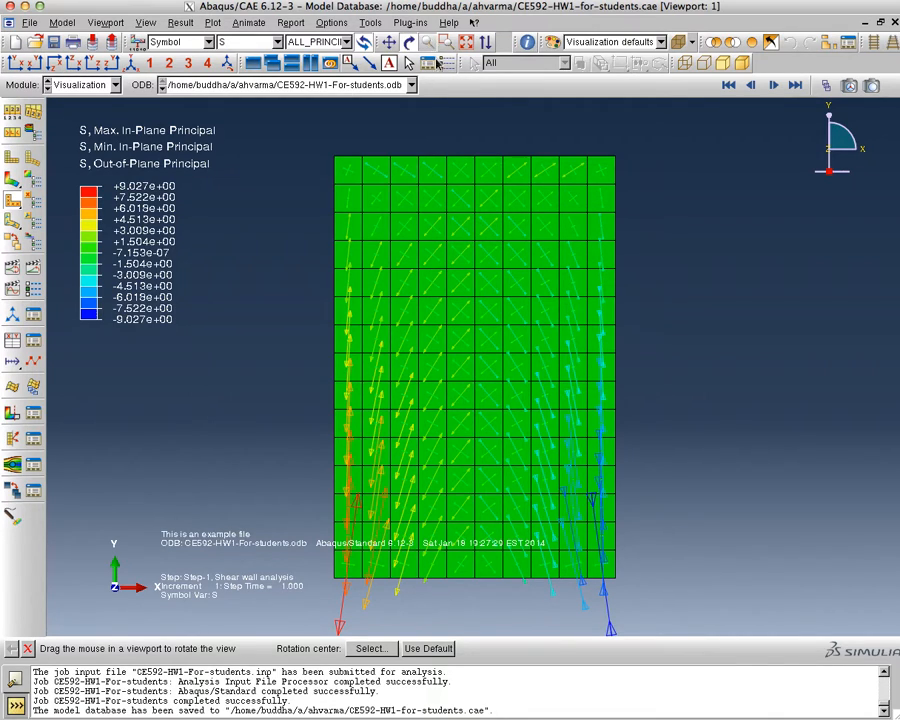
# Step: Examine the stress symbols in the wall's lower-left elements up close, and fit the whole wall back in view
pyautogui.click(426, 41)
pyautogui.moveTo(686, 352)
pyautogui.mouseDown()
pyautogui.moveTo(336, 345)
pyautogui.moveTo(669, 352)
pyautogui.mouseUp()
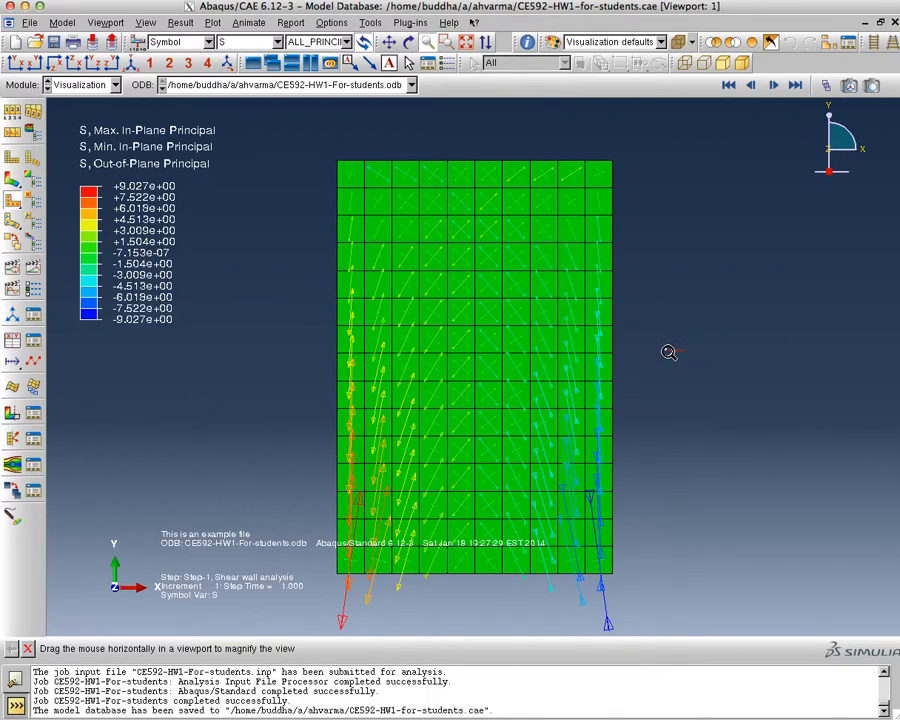
pyautogui.click(447, 41)
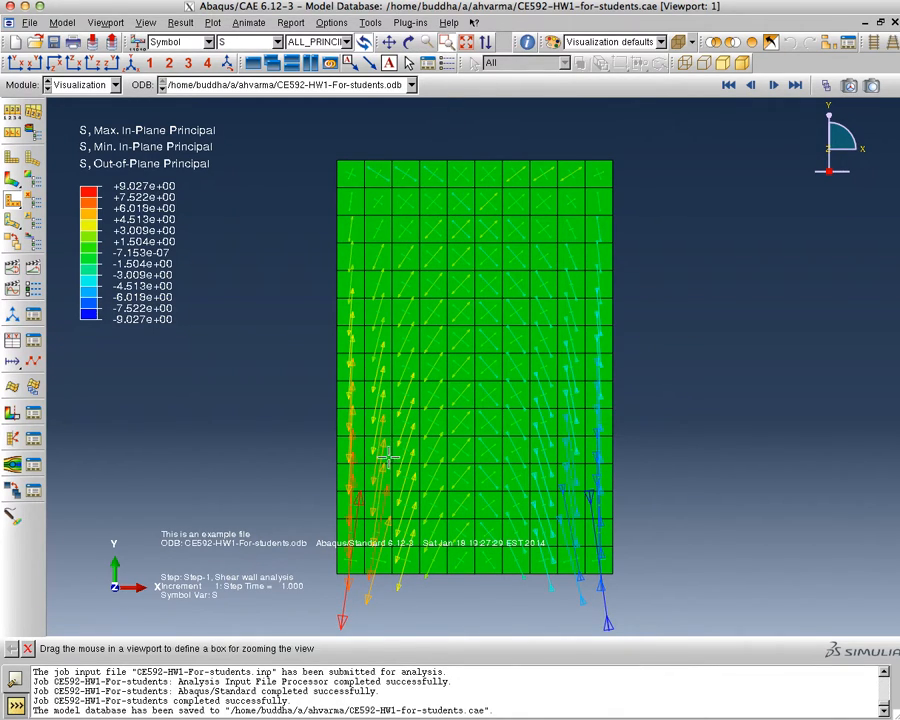
pyautogui.moveTo(338, 480); pyautogui.dragTo(401, 545)
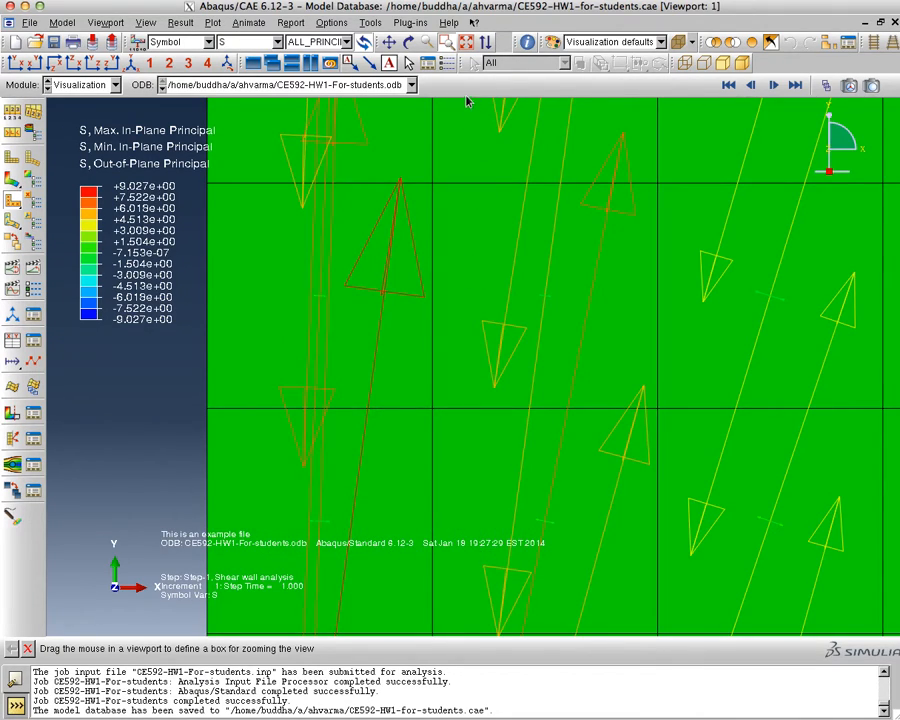
pyautogui.click(466, 42)
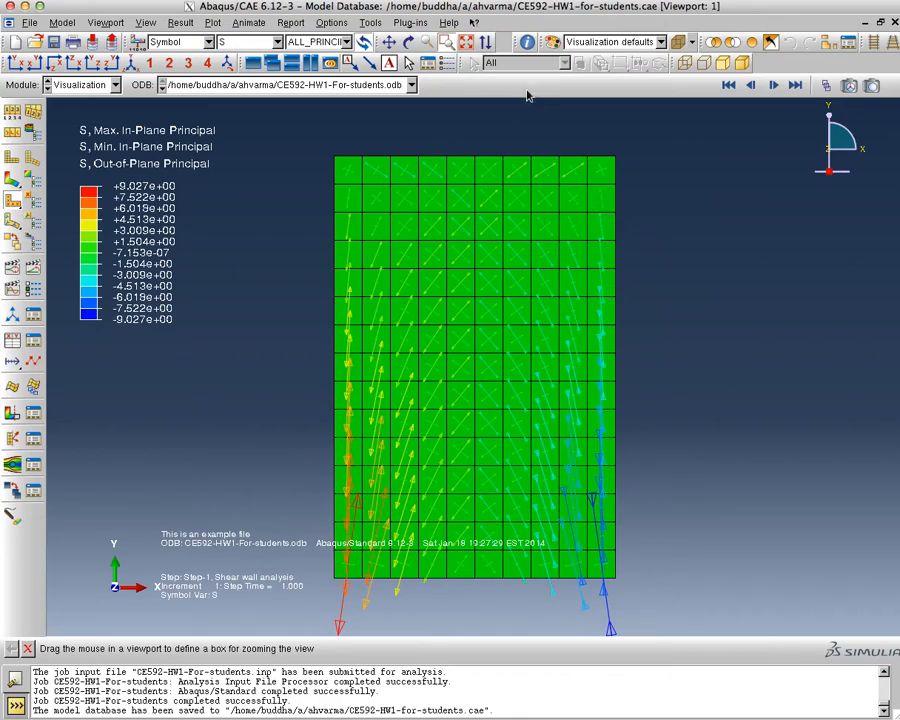
# Step: Start a Probe values query on the stress results
pyautogui.click(527, 43)
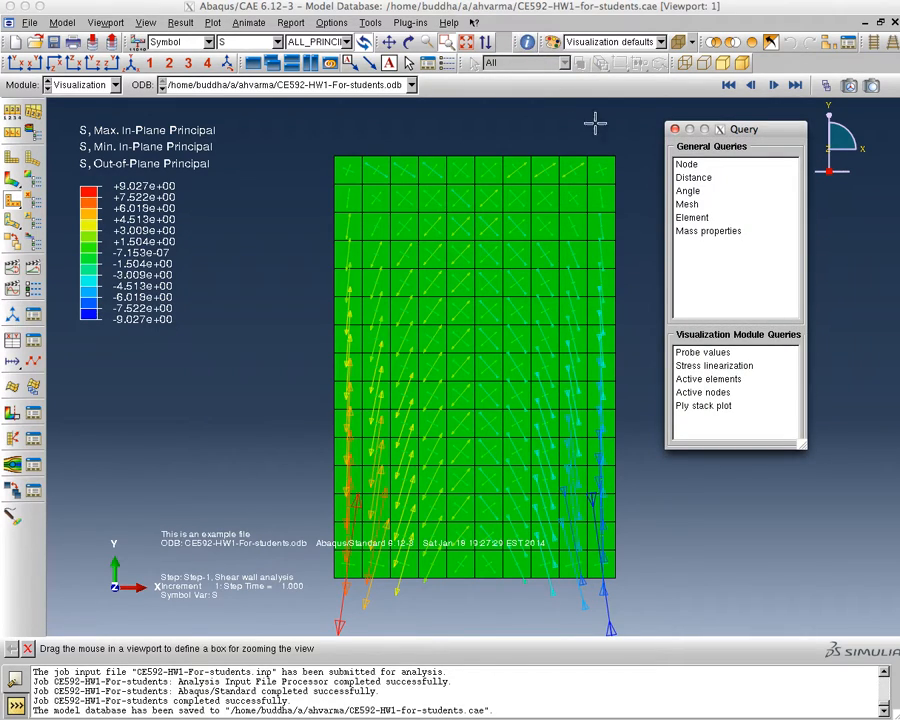
pyautogui.click(735, 355)
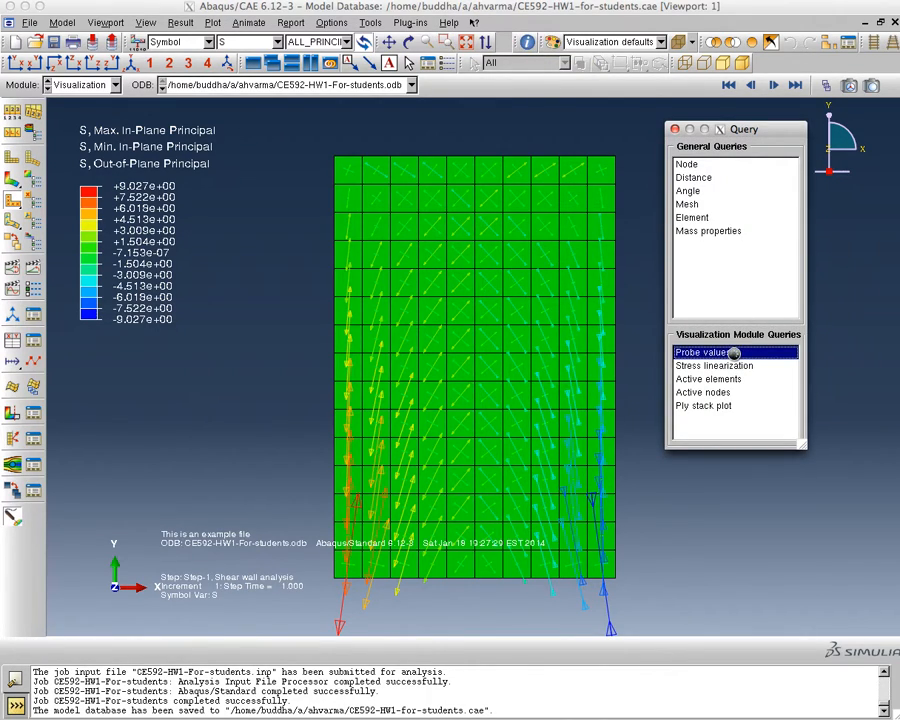